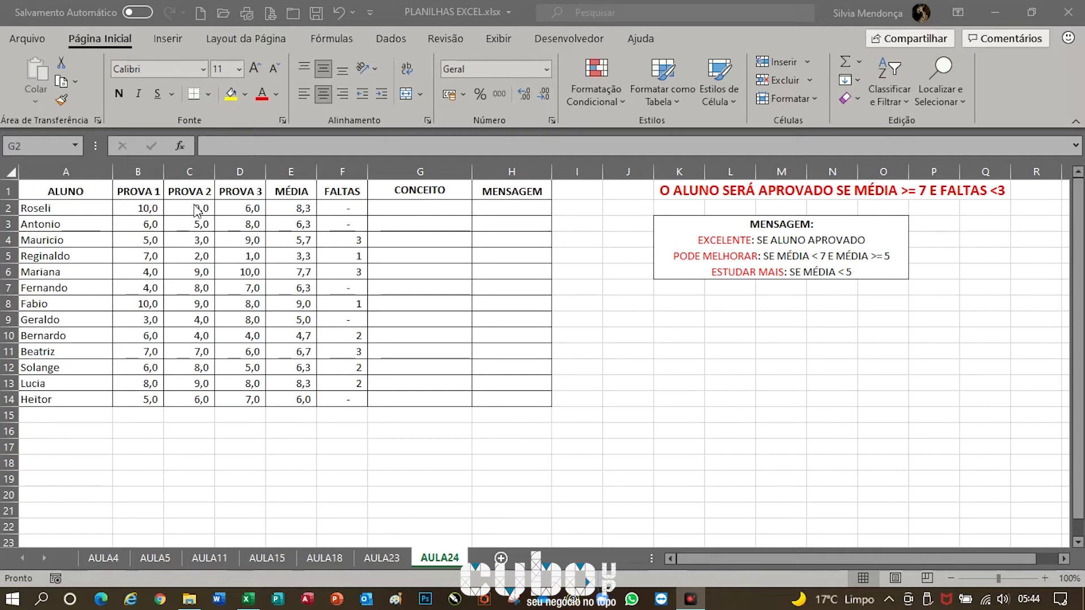
# - In G2, begin the formula =SE(E(E2>=7; to test for an average of at least 7
pyautogui.hotkey('alt', 'Tab')
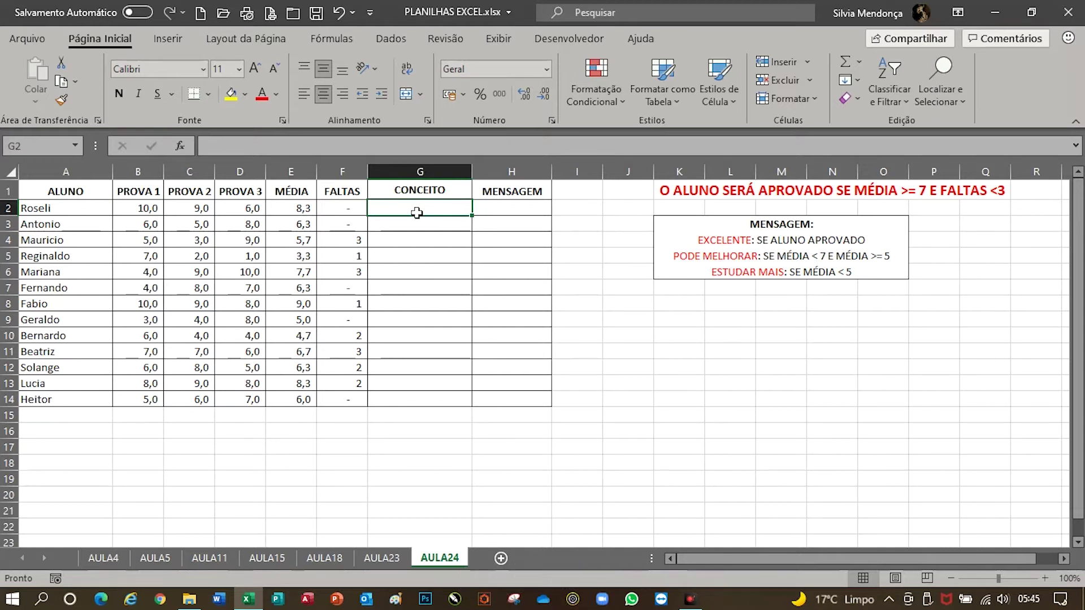
pyautogui.write('=')
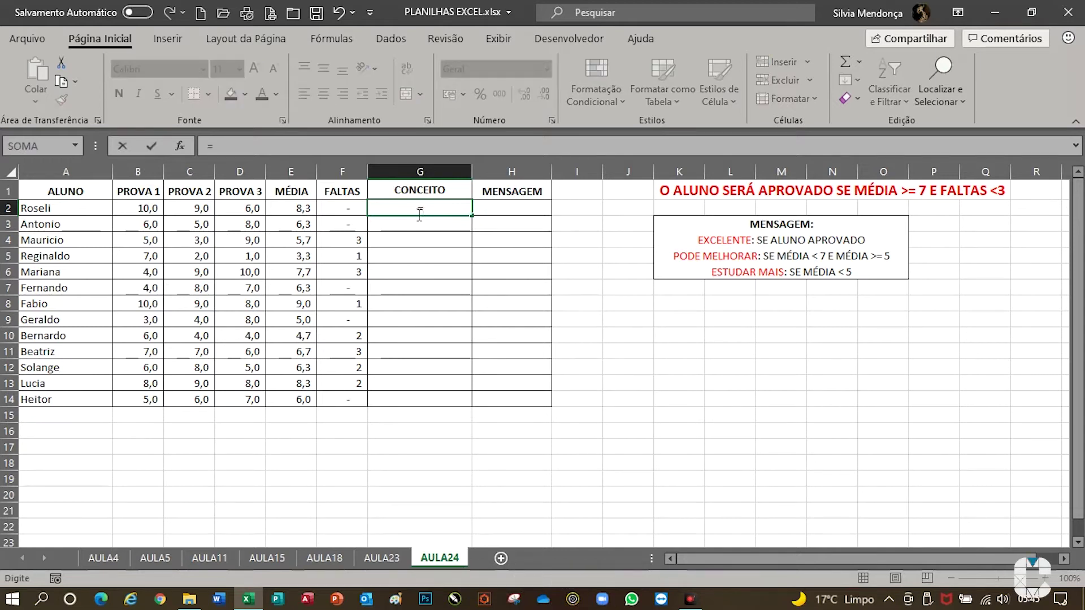
pyautogui.write('SE(')
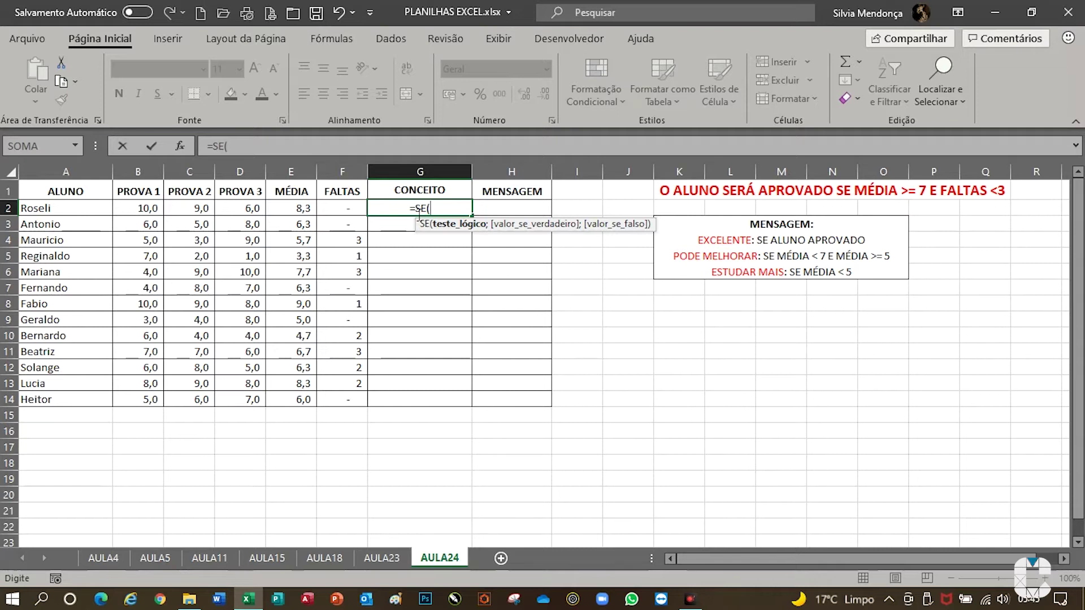
pyautogui.write('E')
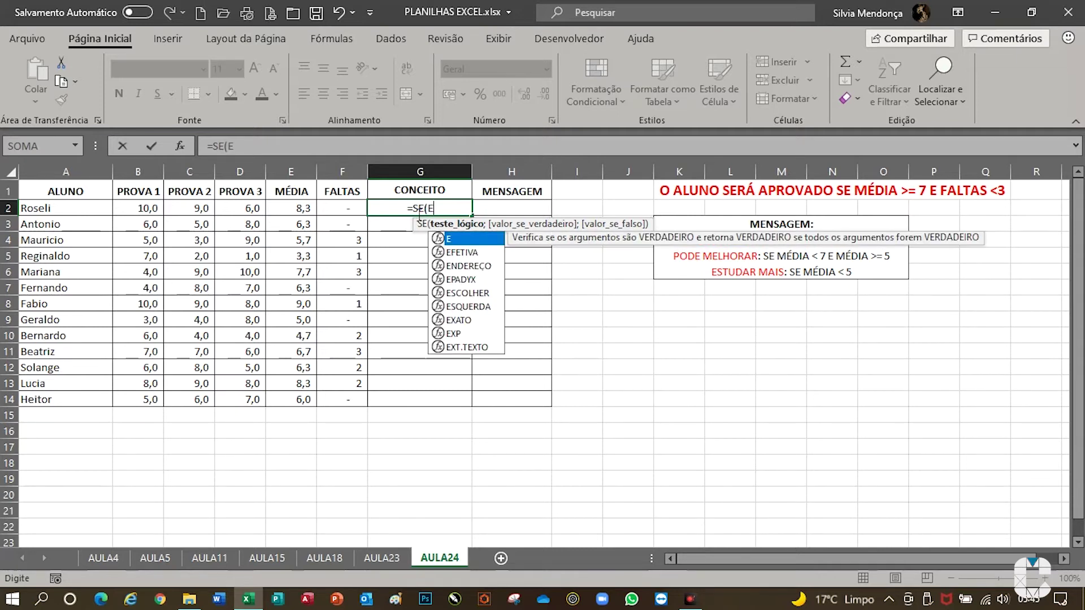
pyautogui.write('(')
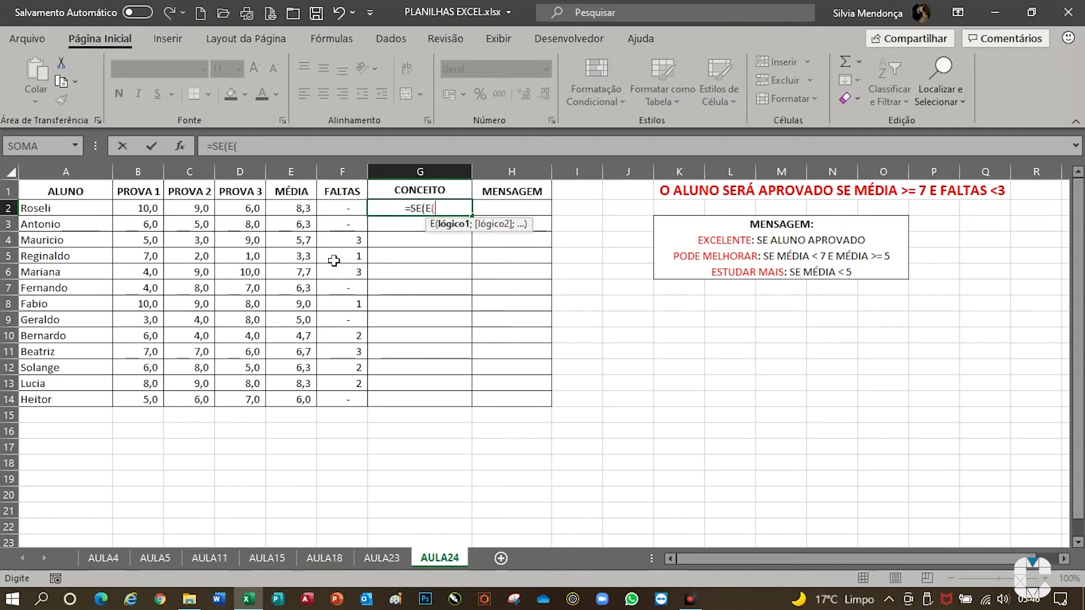
pyautogui.click(297, 214)
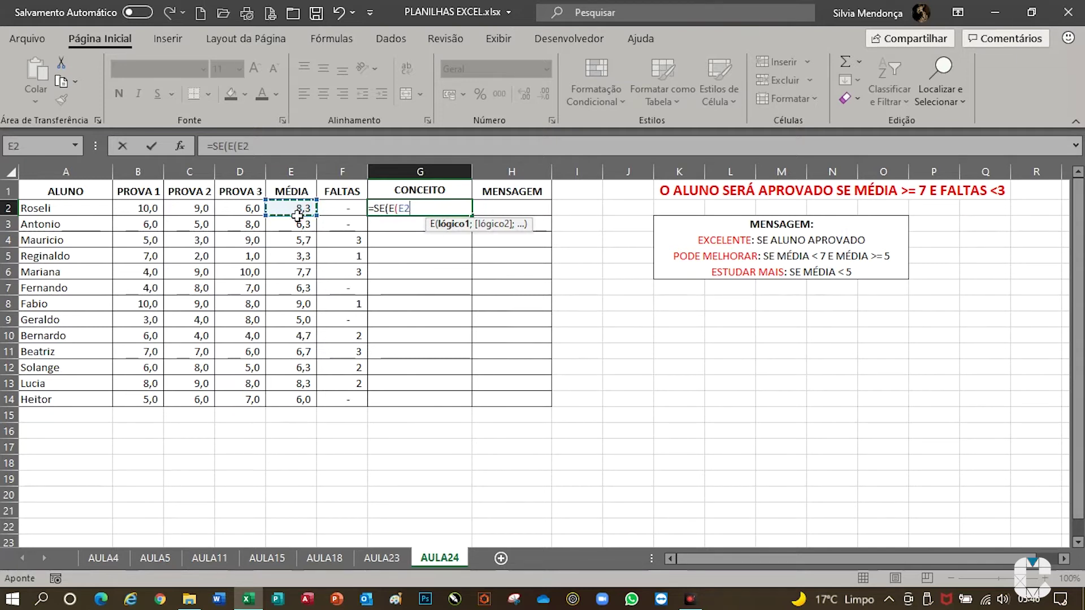
pyautogui.write('>=7;')
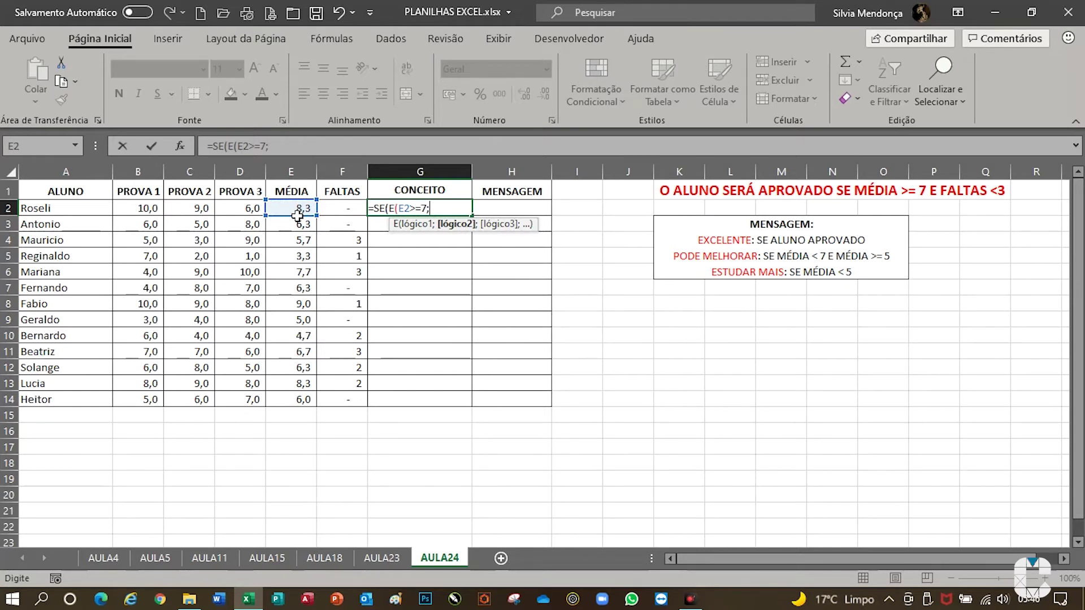
# - Add the absence condition F2<3 and close the E() test in G2
pyautogui.click(354, 213)
pyautogui.write('<3')
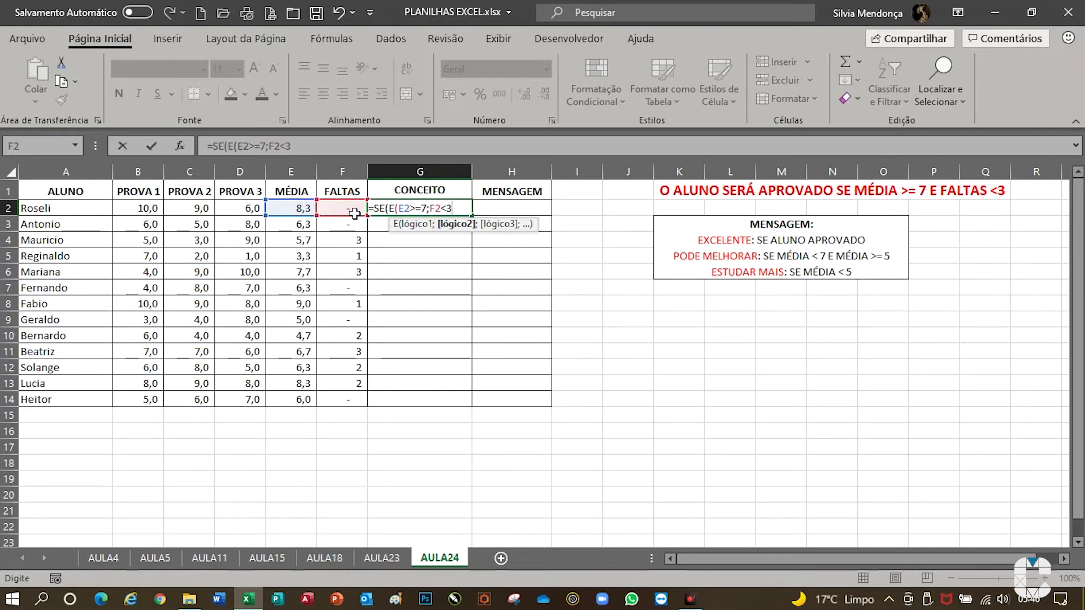
pyautogui.write(')')
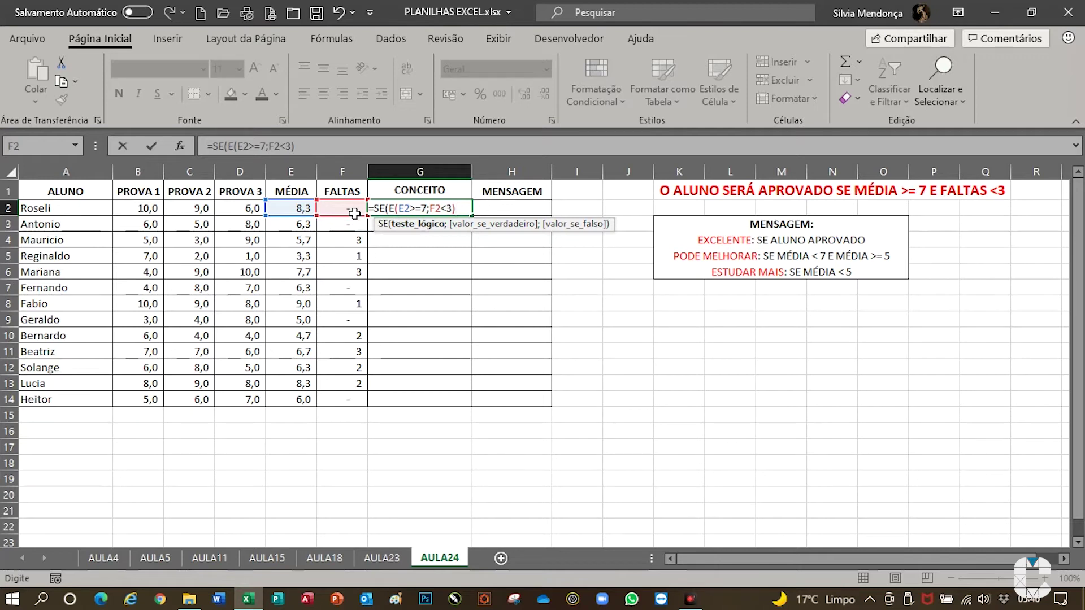
# - Complete G2 as =SE(E(E2>=7;F2<3);"APROVADO";"REPROVADO"), fixing a typo, and enter it
pyautogui.write(';')
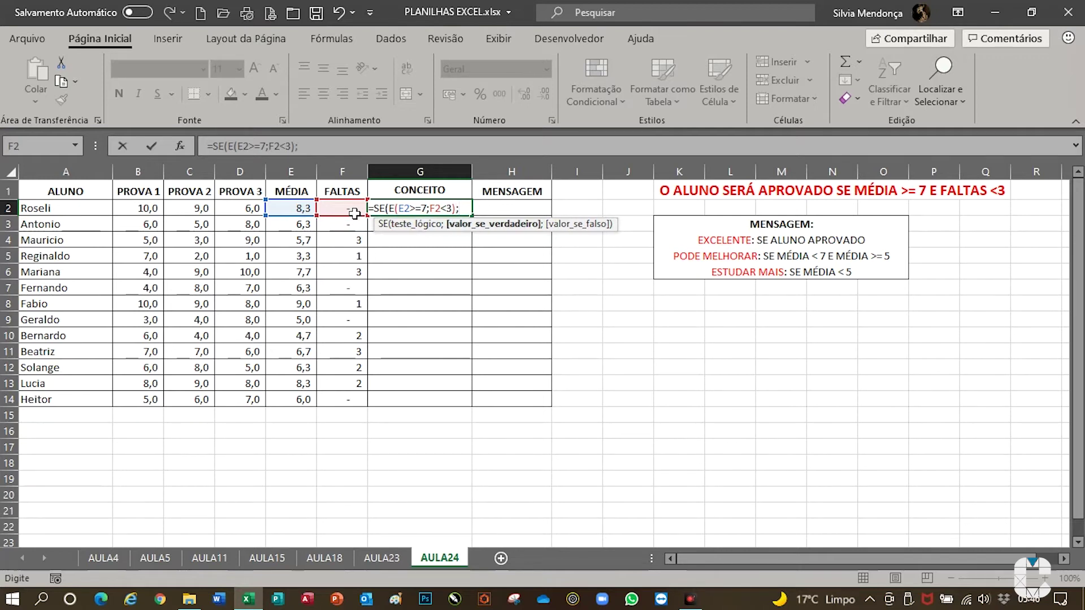
pyautogui.write('"')
pyautogui.write('A')
pyautogui.write('PROVADI')
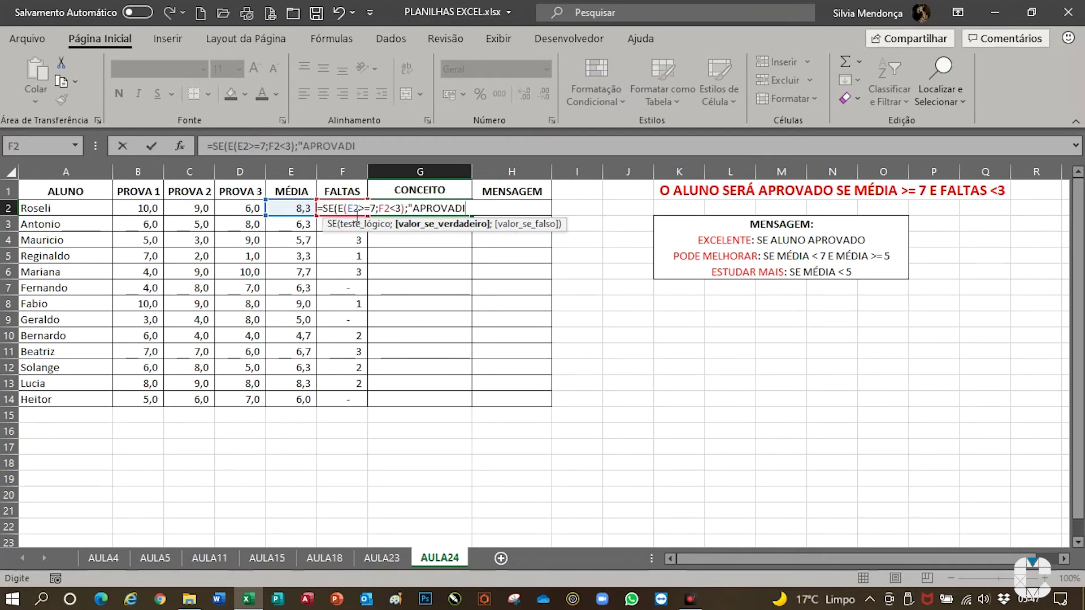
pyautogui.press('BackSpace')
pyautogui.write('O"')
pyautogui.write(';')
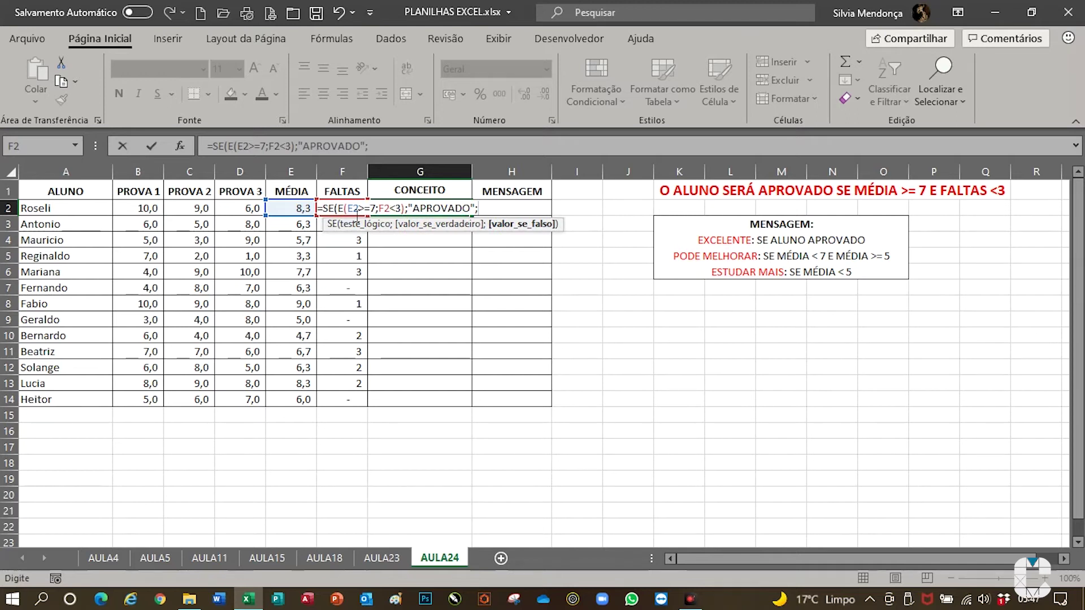
pyautogui.write('"')
pyautogui.write('REPROVADO"')
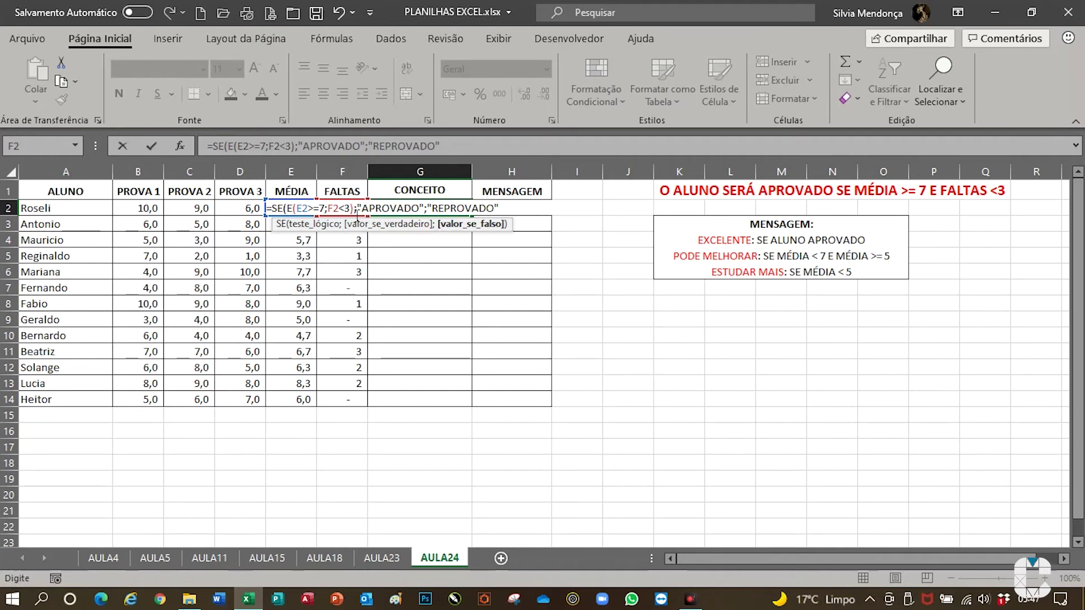
pyautogui.write(')')
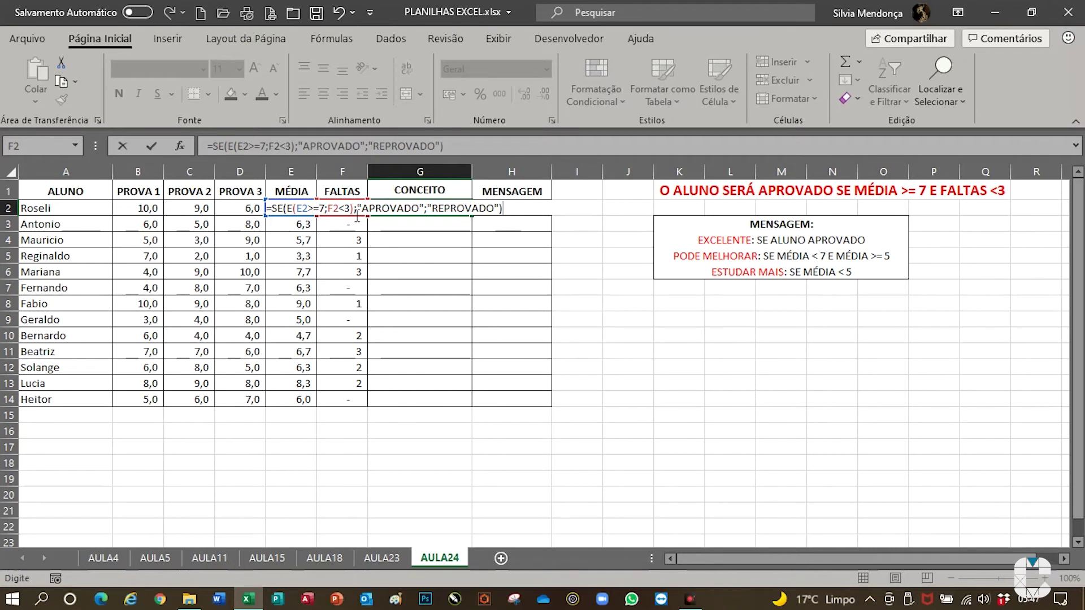
pyautogui.press('Return')
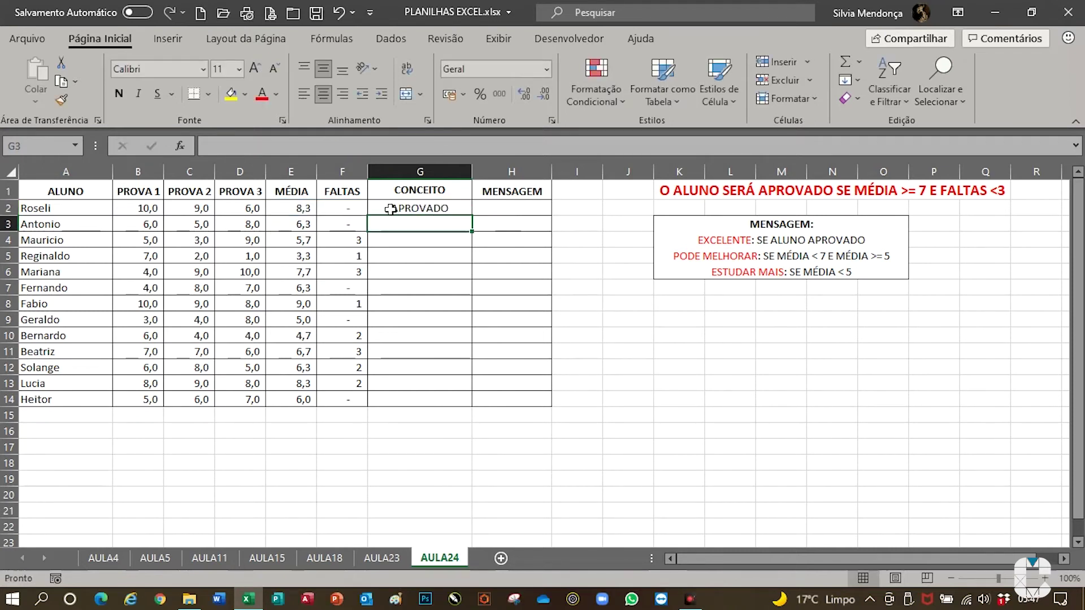
pyautogui.click(390, 209)
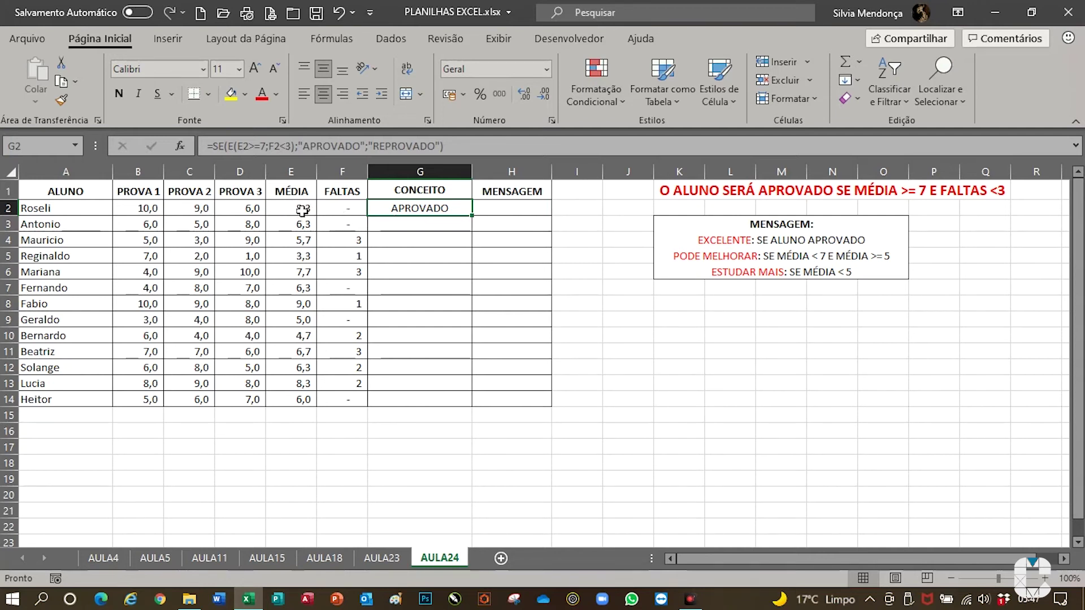
# - Auto-fill the G2 CONCEITO formula down through G14
pyautogui.doubleClick(478, 221)
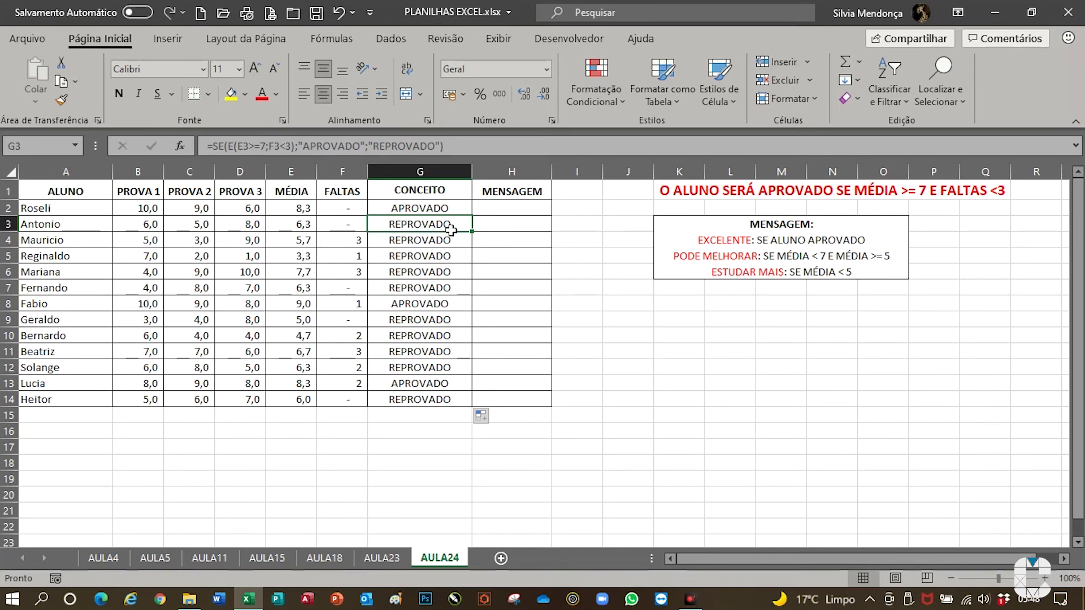
pyautogui.click(424, 247)
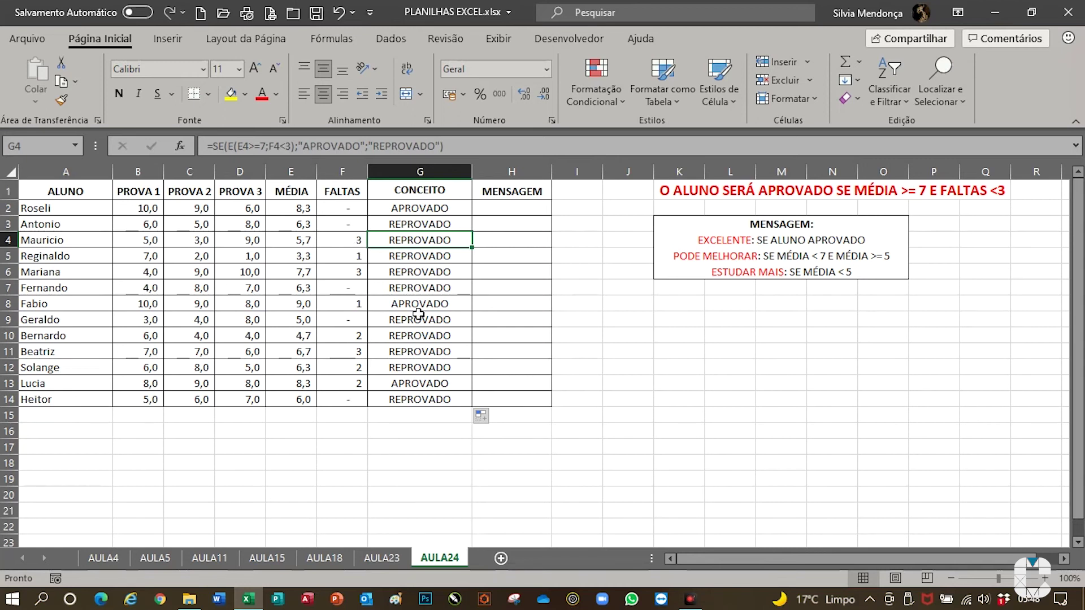
pyautogui.click(403, 389)
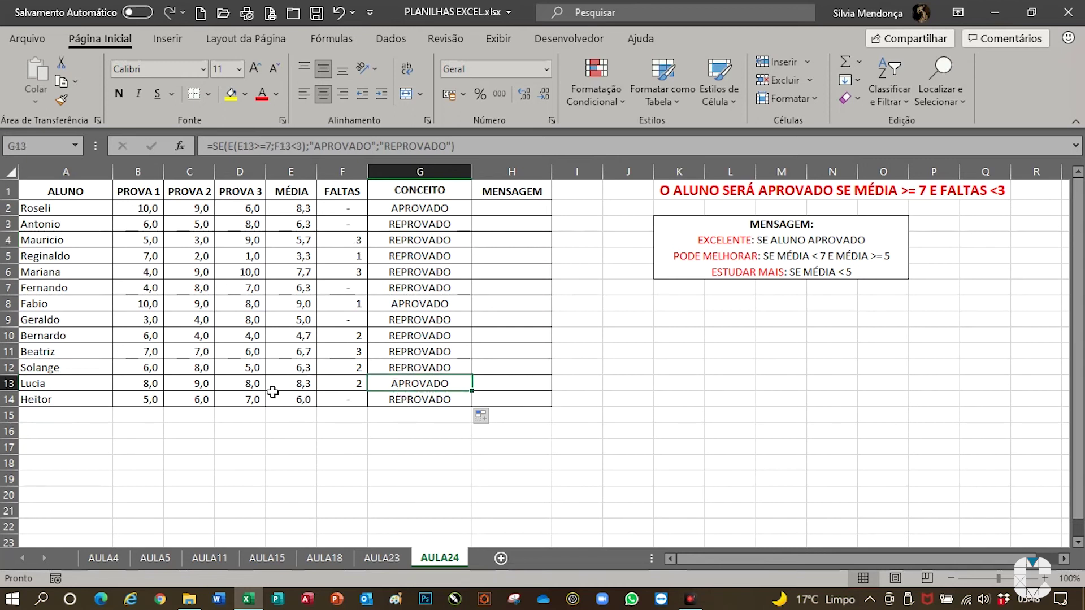